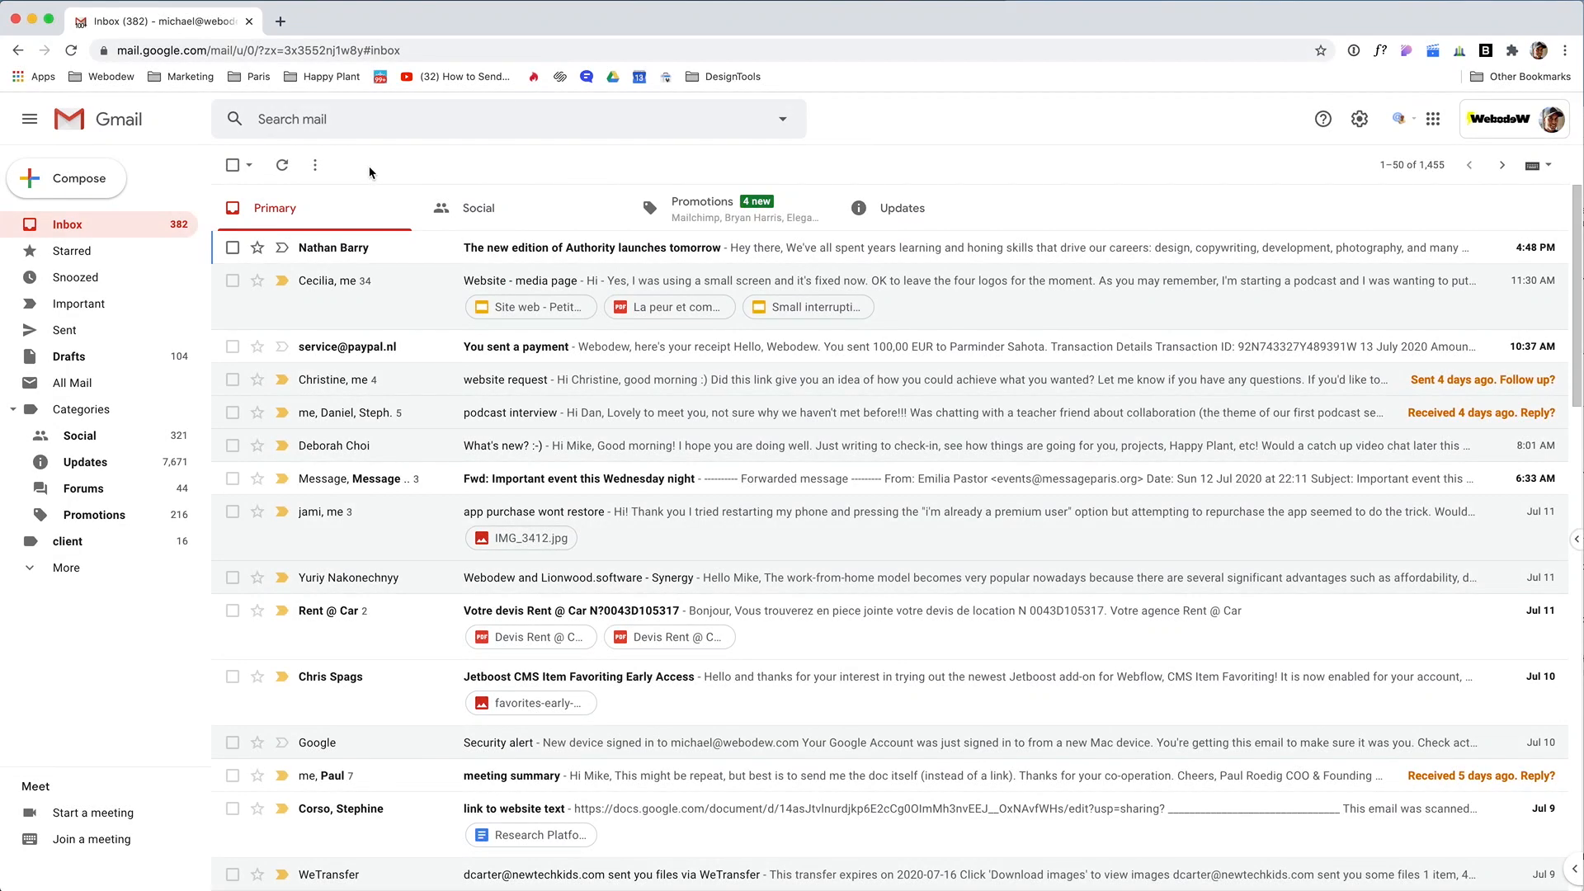
Step: Reach the Advanced settings page where Templates is set to Enable
click(1359, 119)
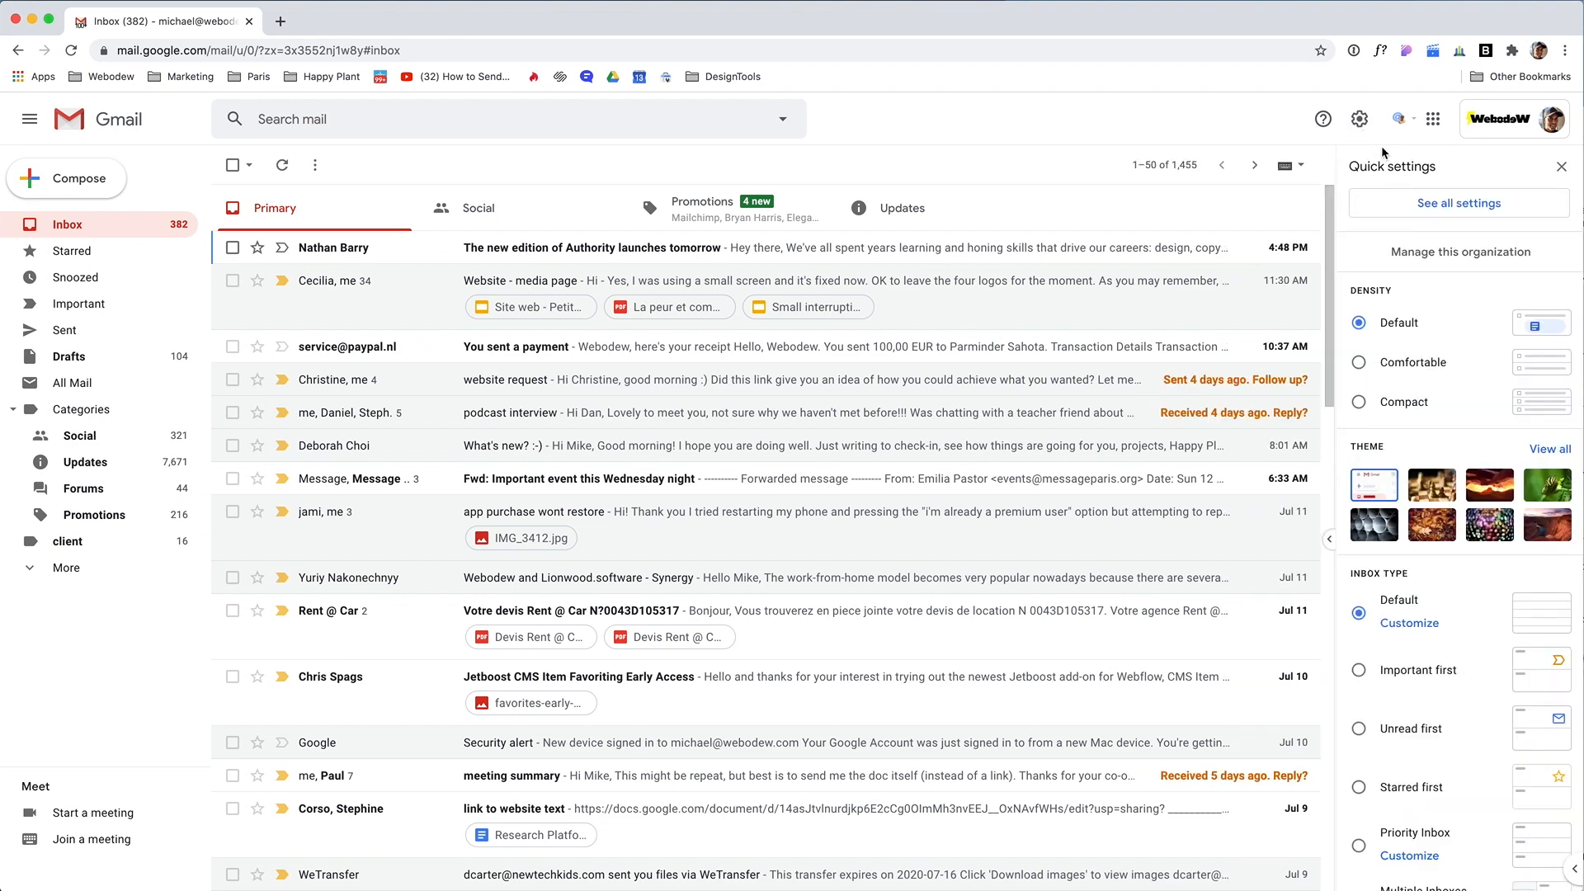
click(1415, 205)
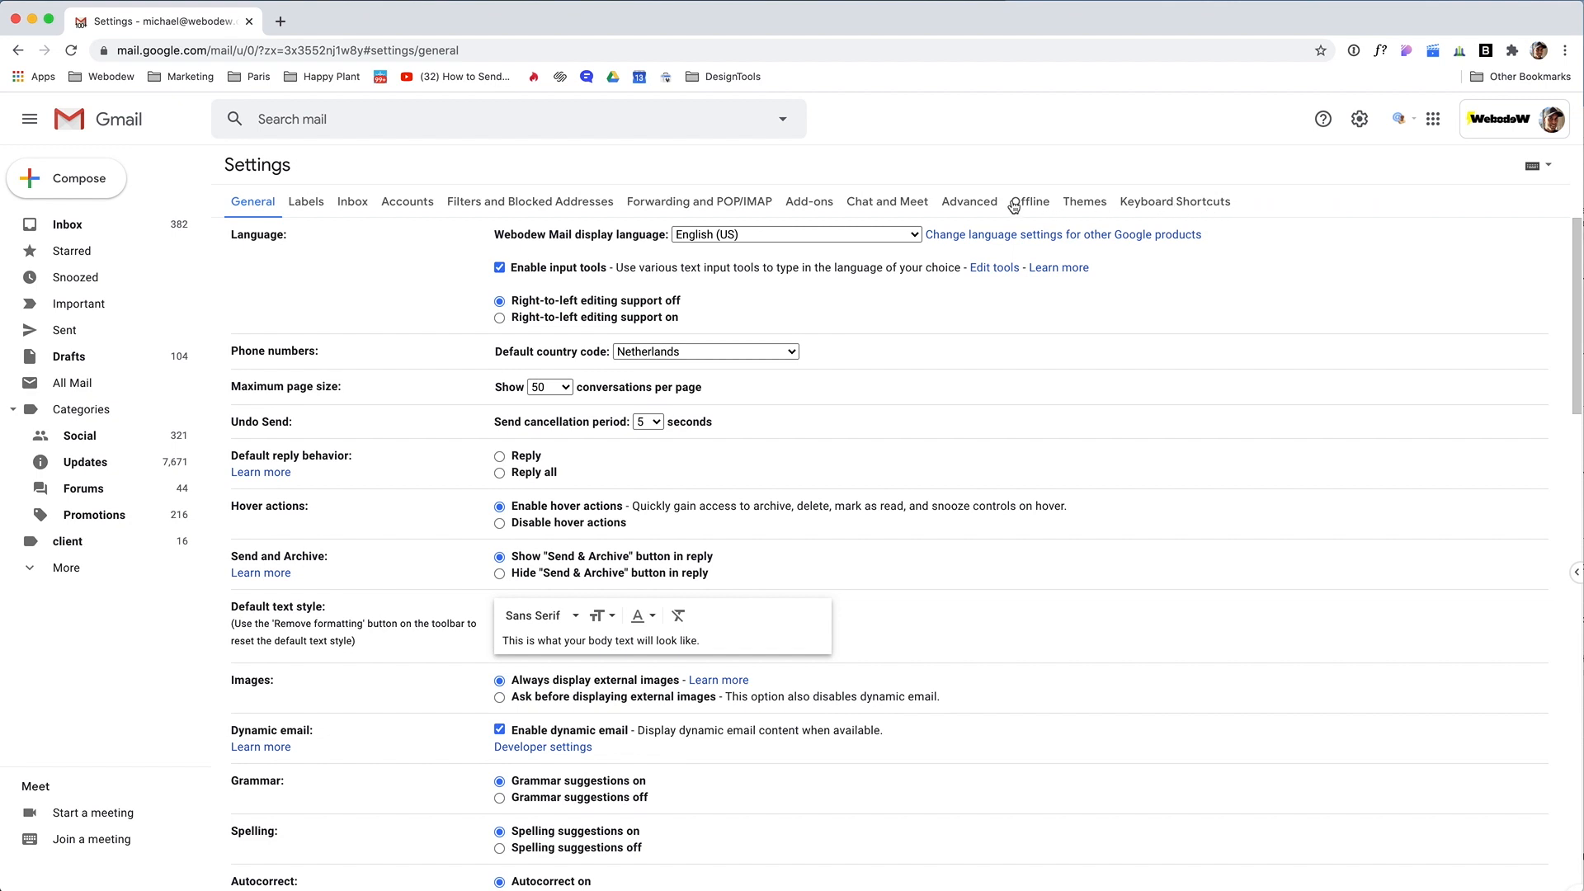
click(970, 204)
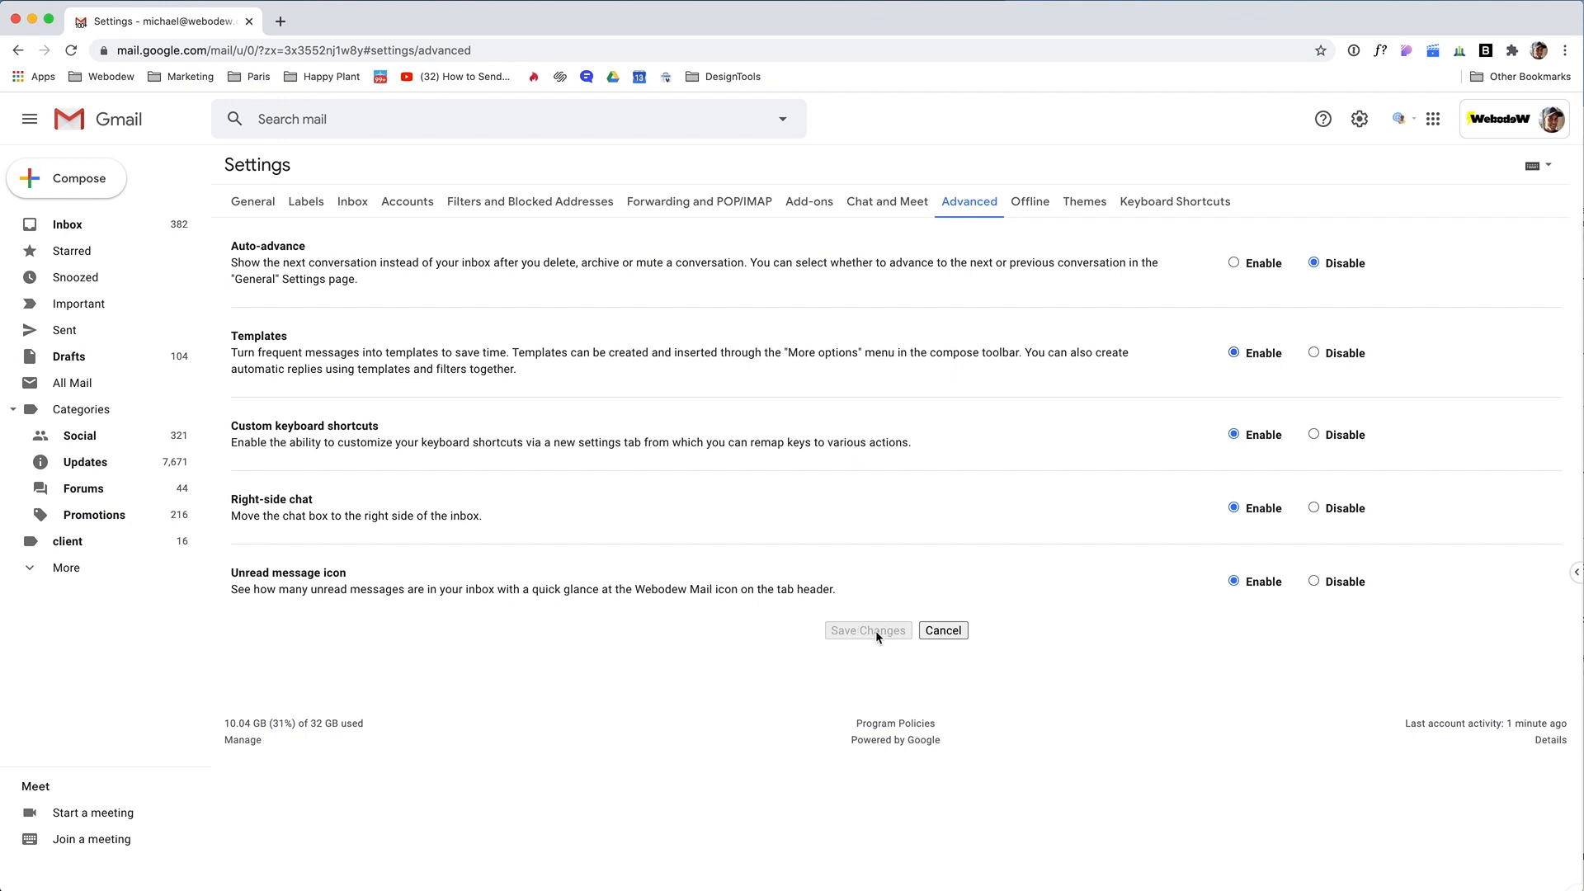
Step: Return to the inbox and start a new message with some body text
click(72, 230)
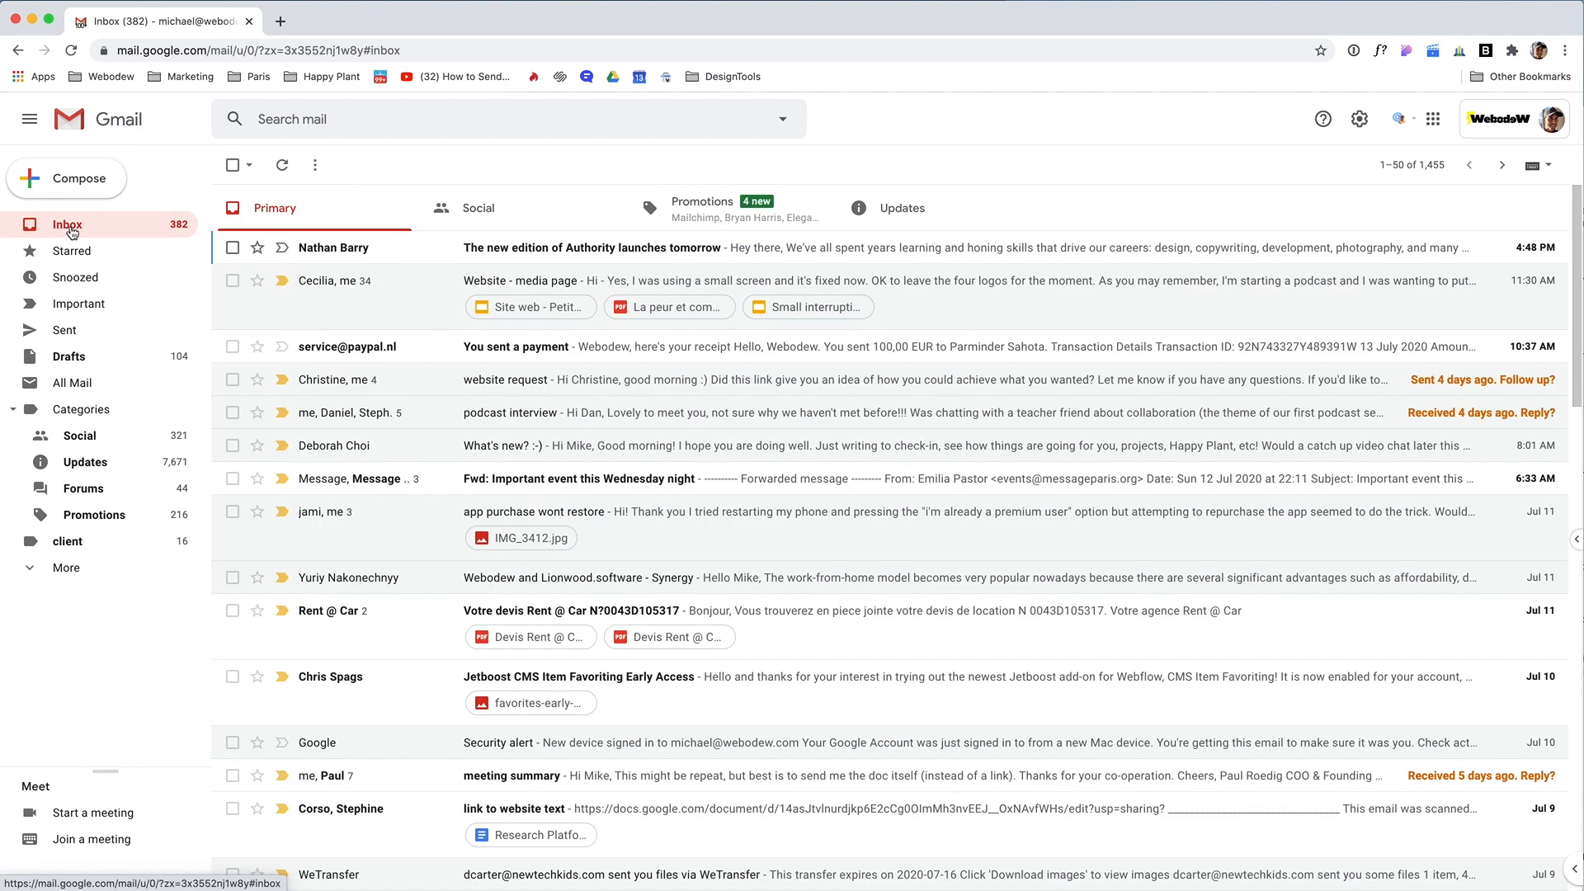
click(77, 180)
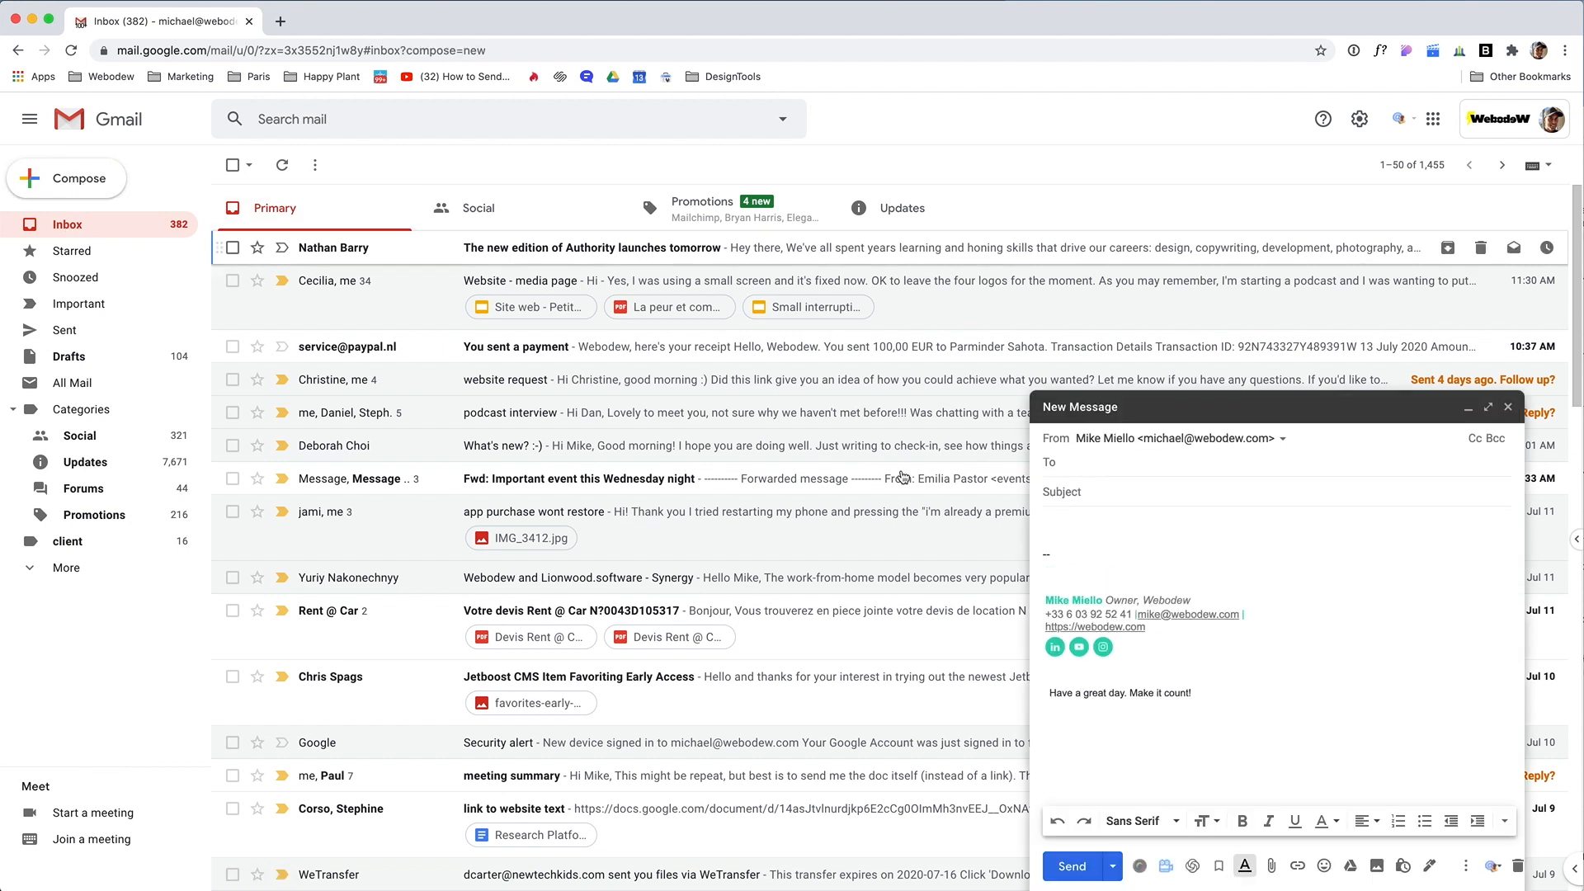
click(1064, 533)
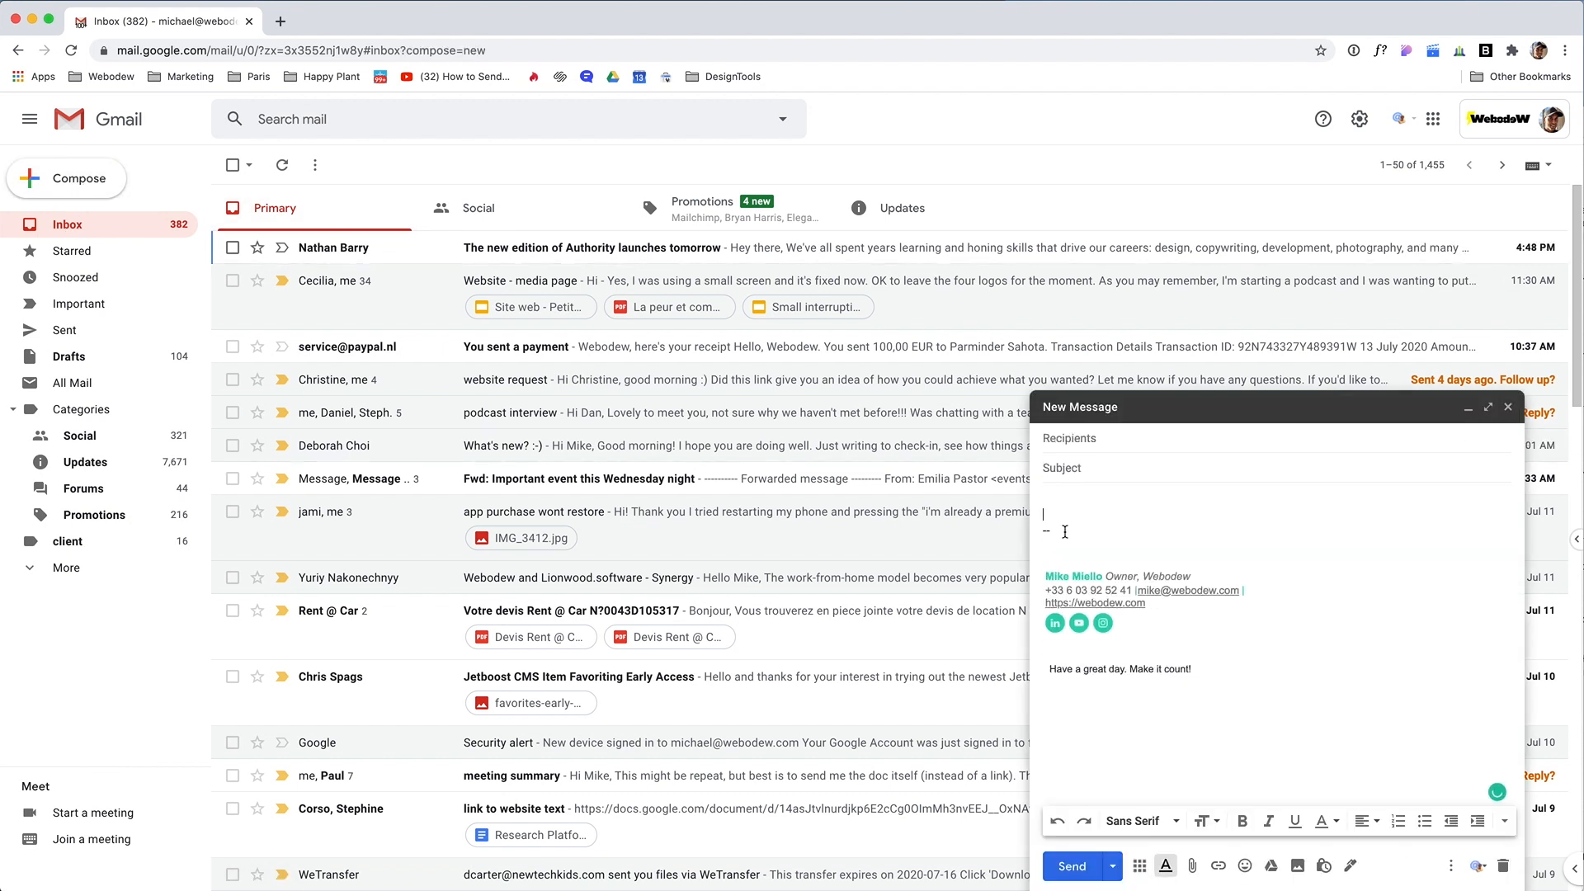
text(oeoirgjeroijg eoirgj)
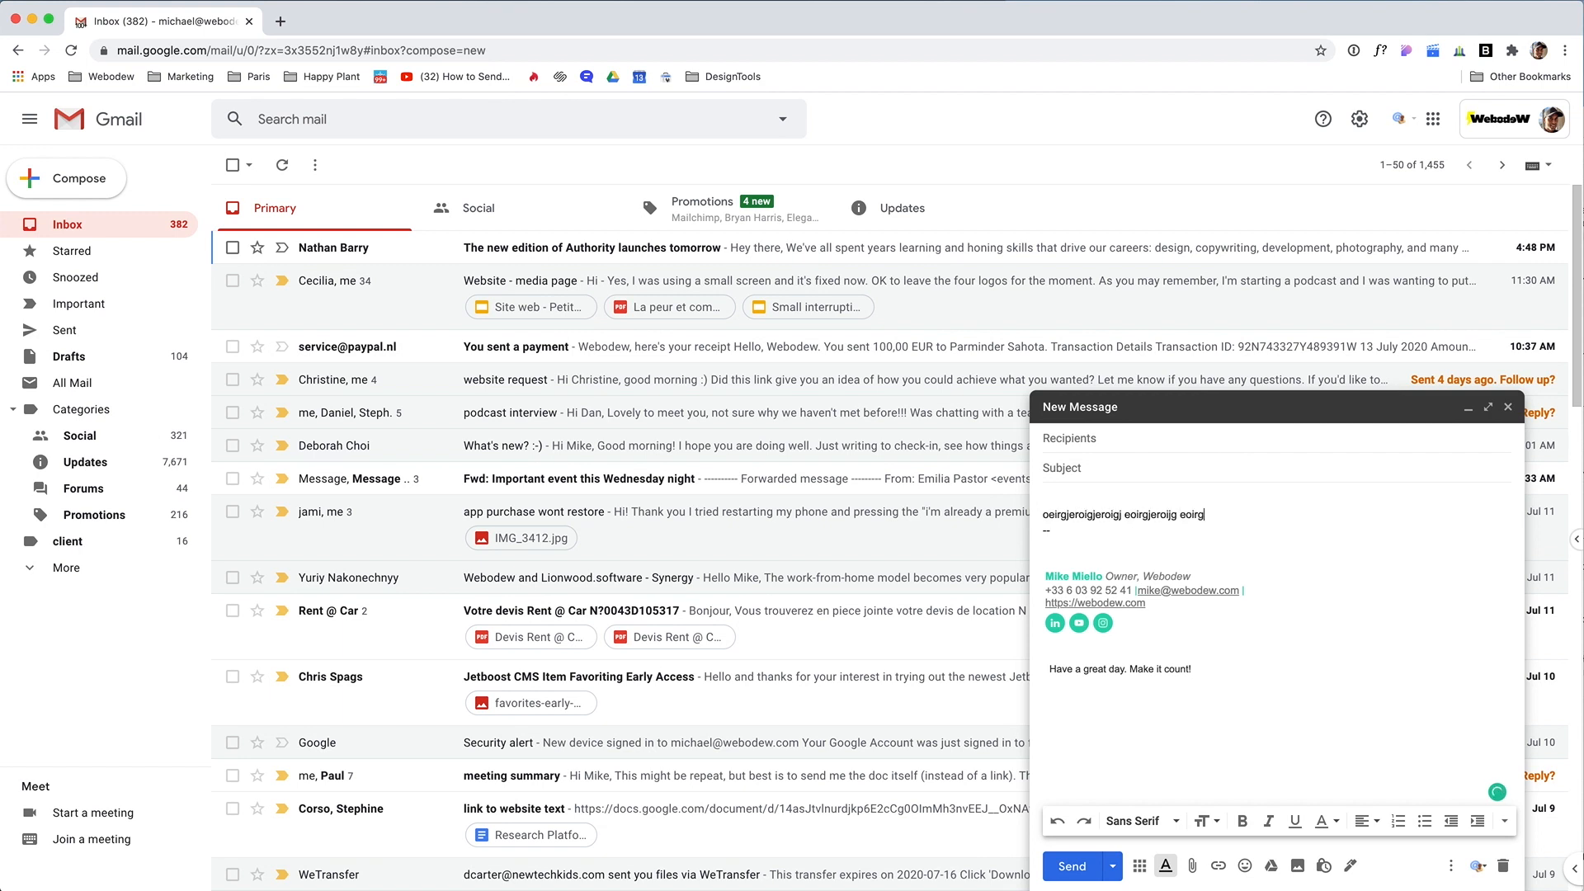
Step: Save the draft as a new template under a typed name via More options > Templates
click(1452, 866)
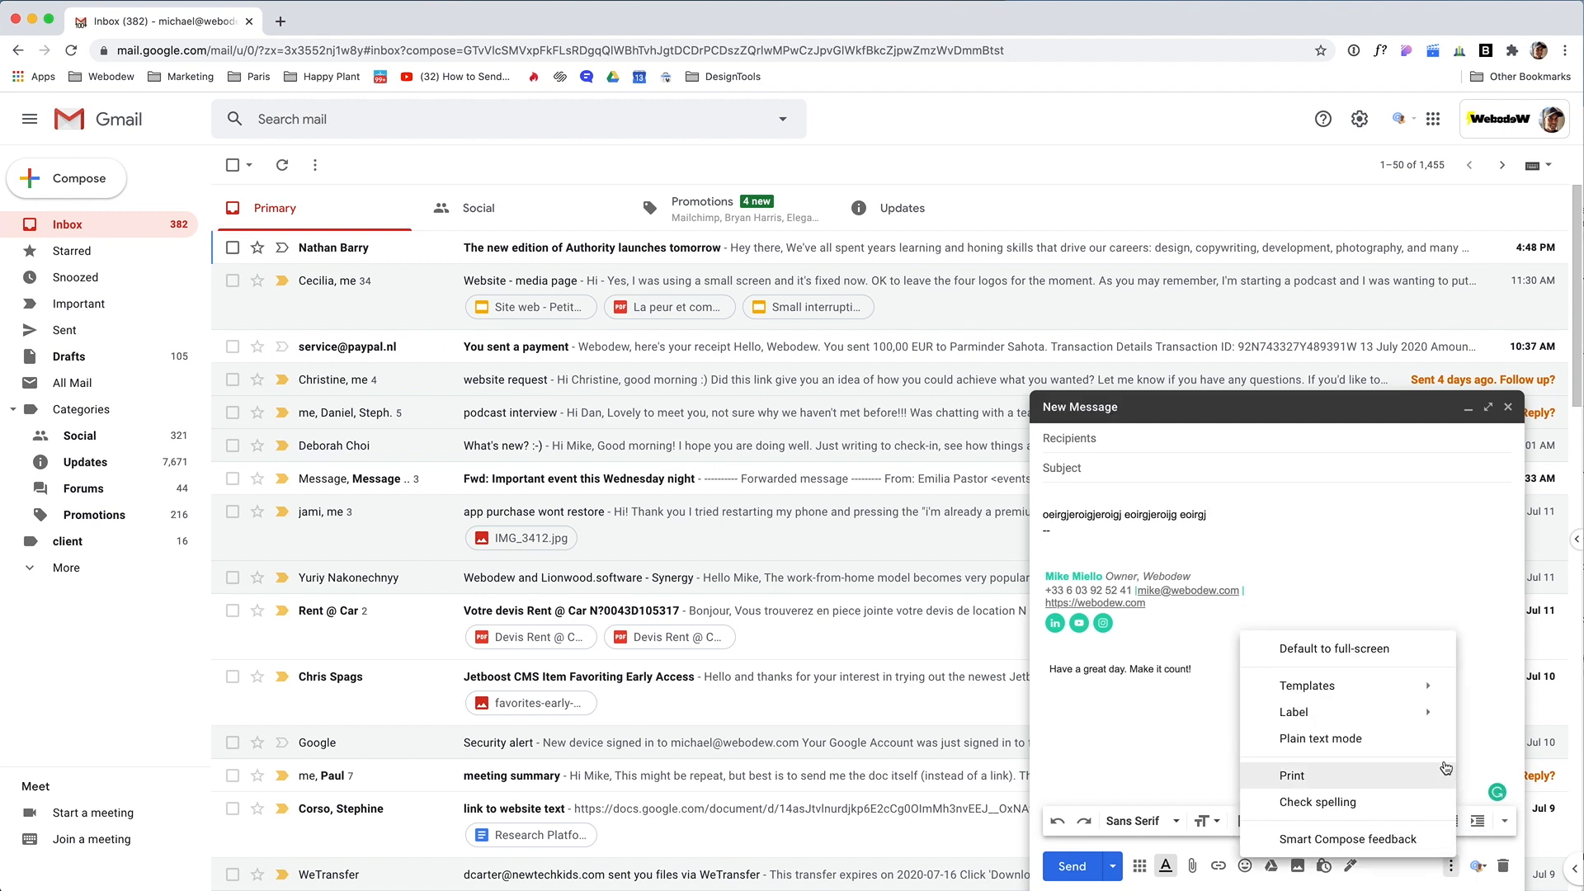
mouse_move(1350, 687)
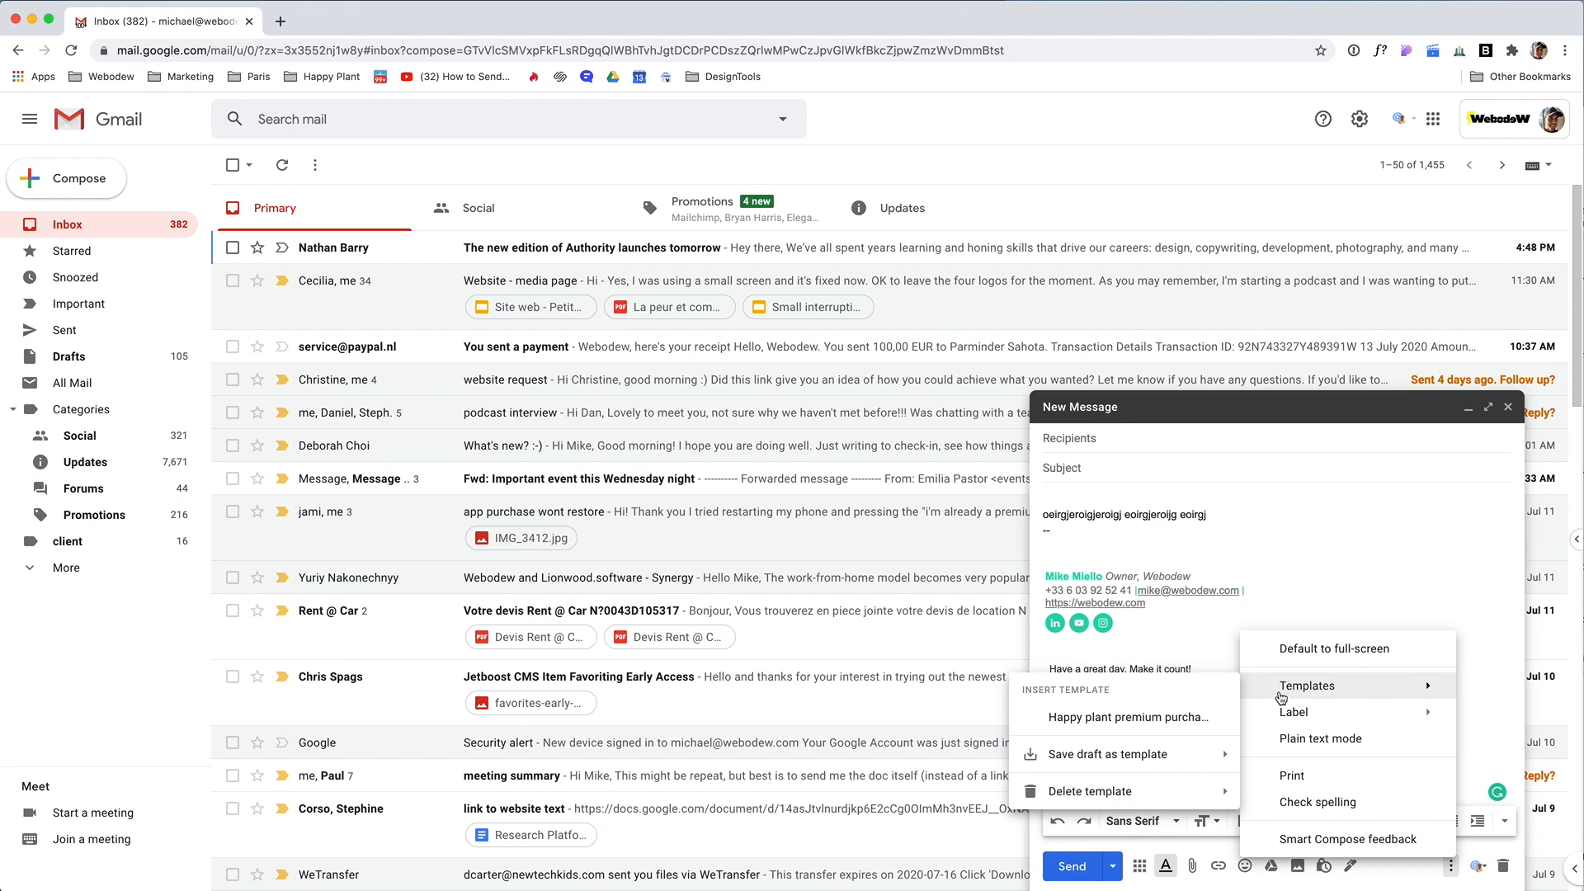
mouse_move(1107, 754)
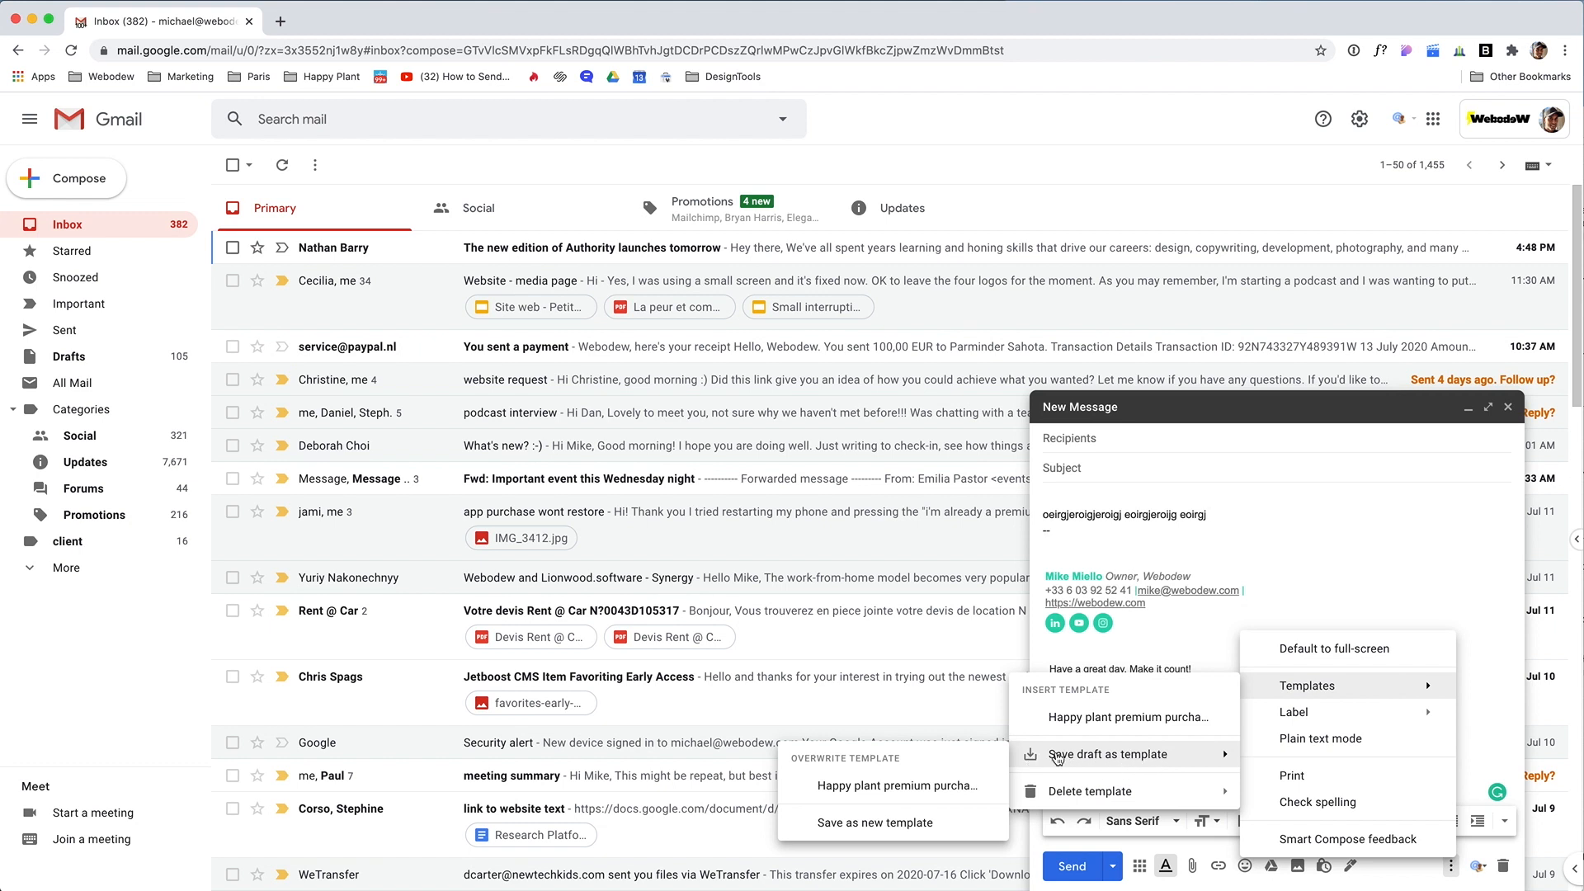
click(901, 823)
text(lerkgjewroigjoirgjer)
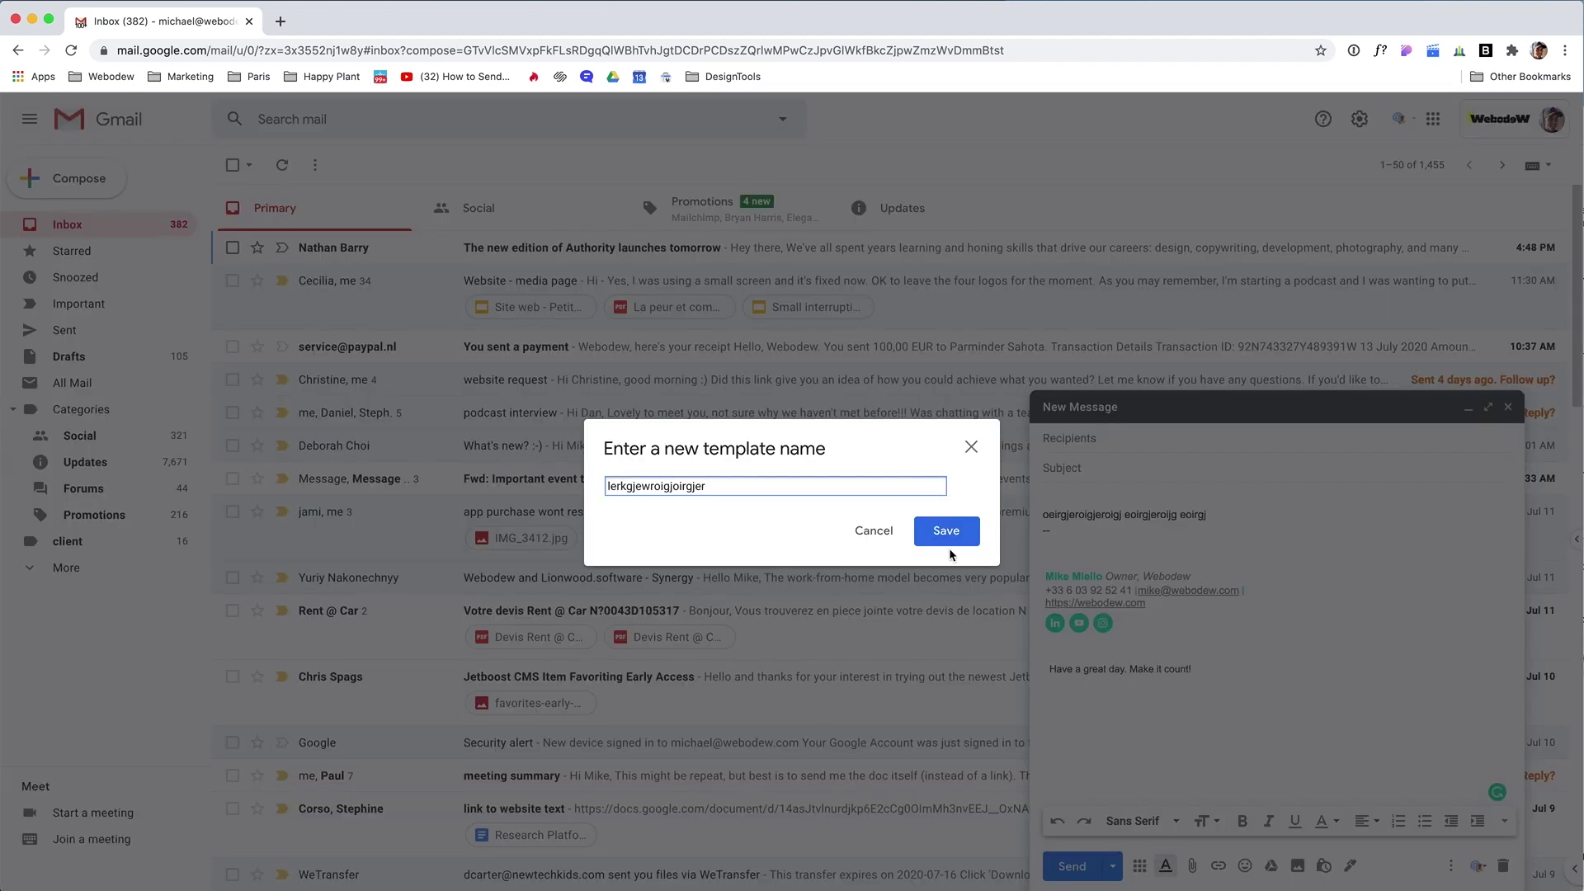
click(945, 531)
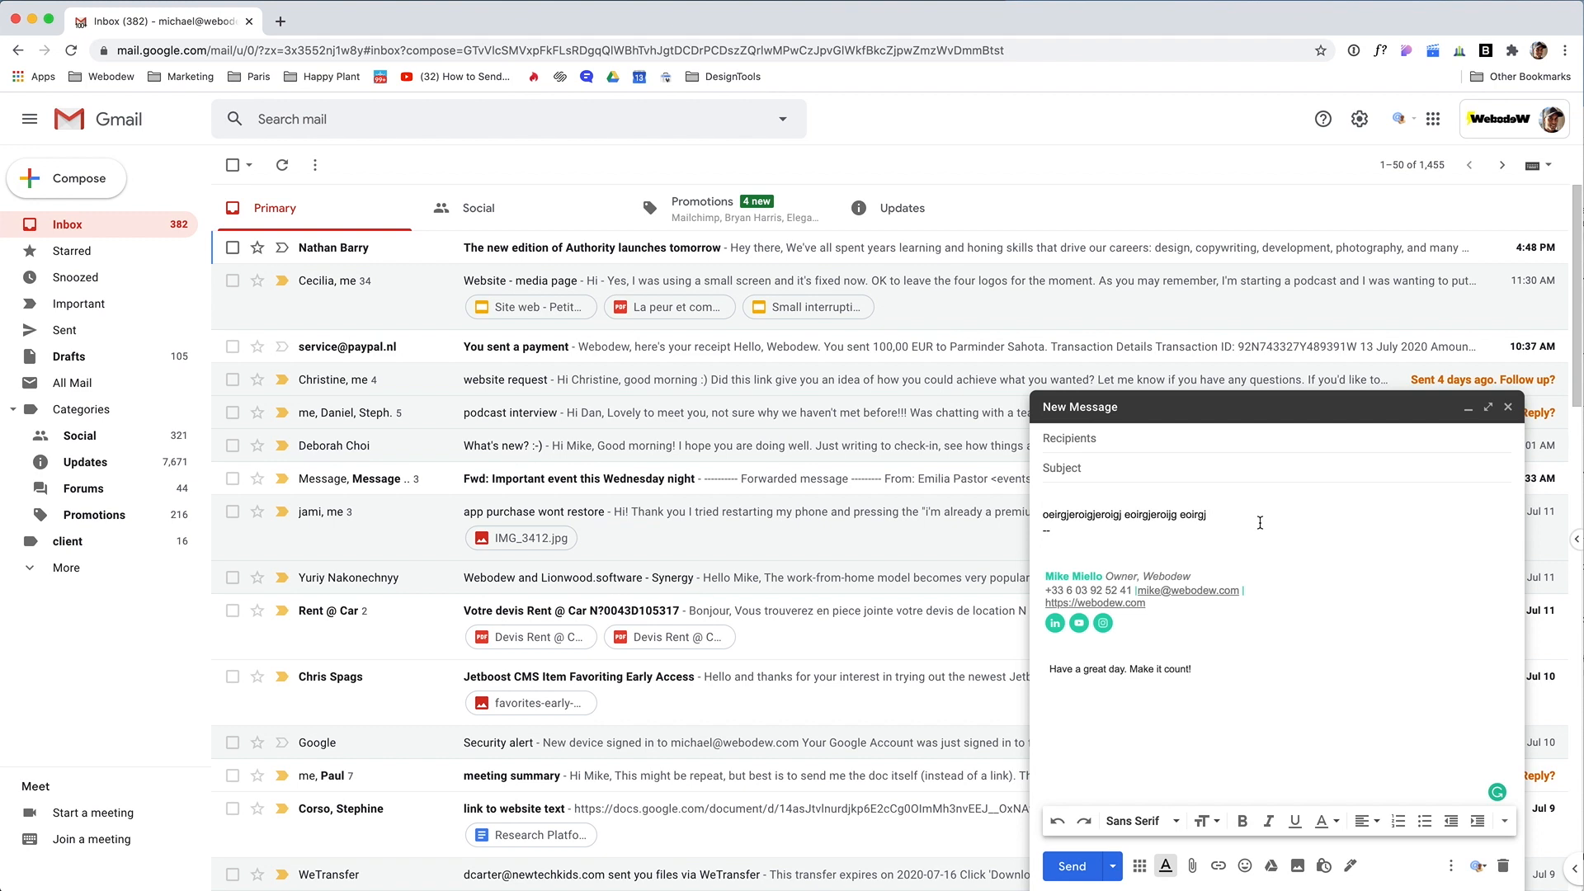
Step: Clear the draft body and insert the newly saved template from the Templates menu
drag(1213, 514, 1023, 519)
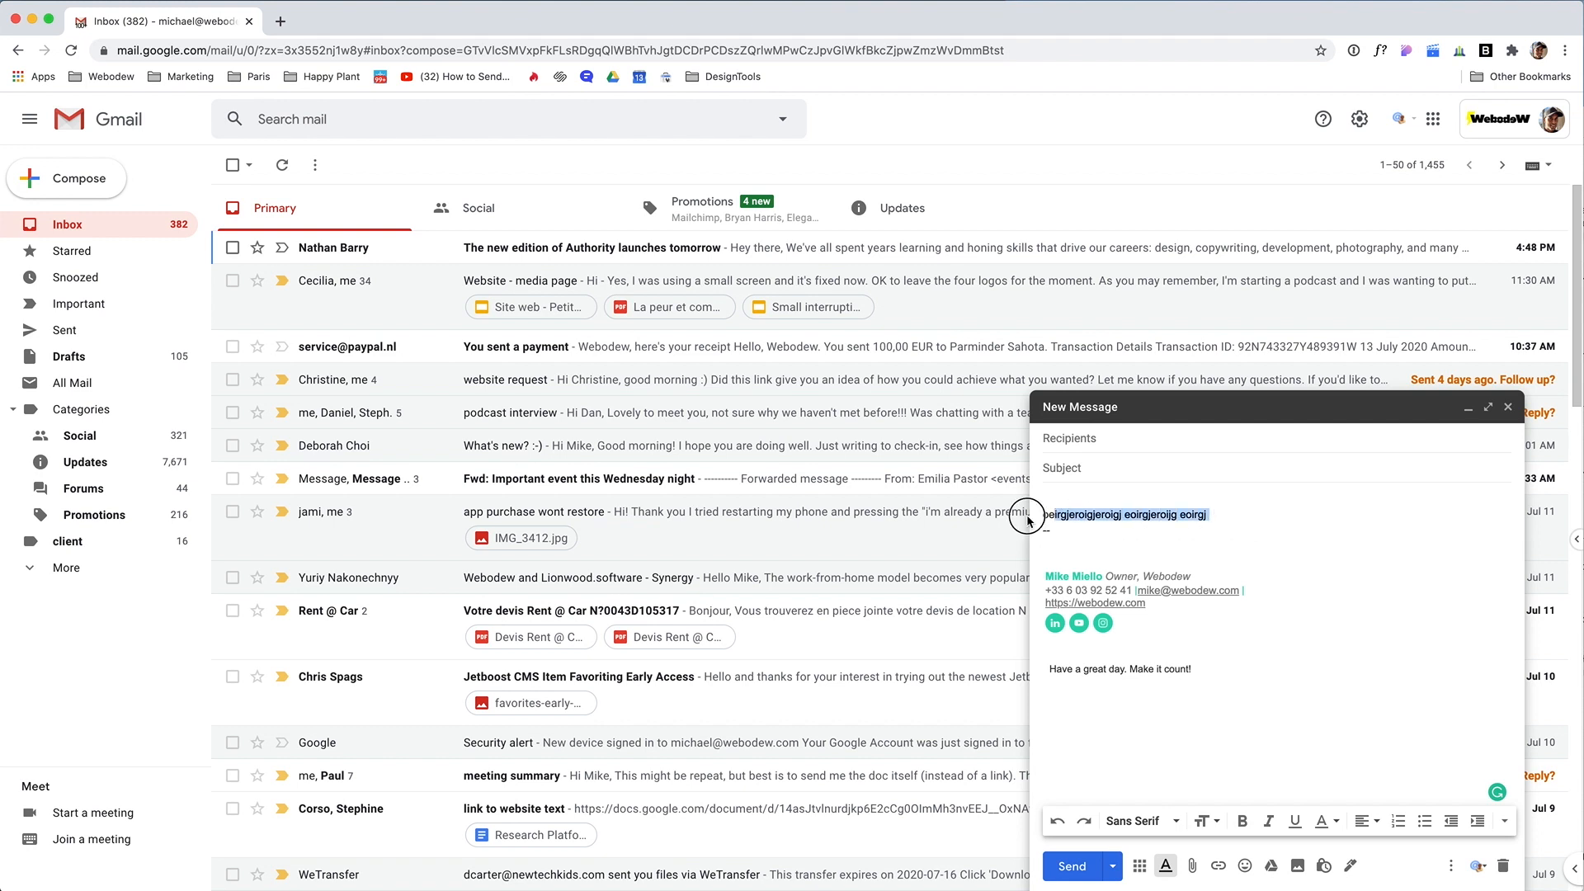
key(BackSpace)
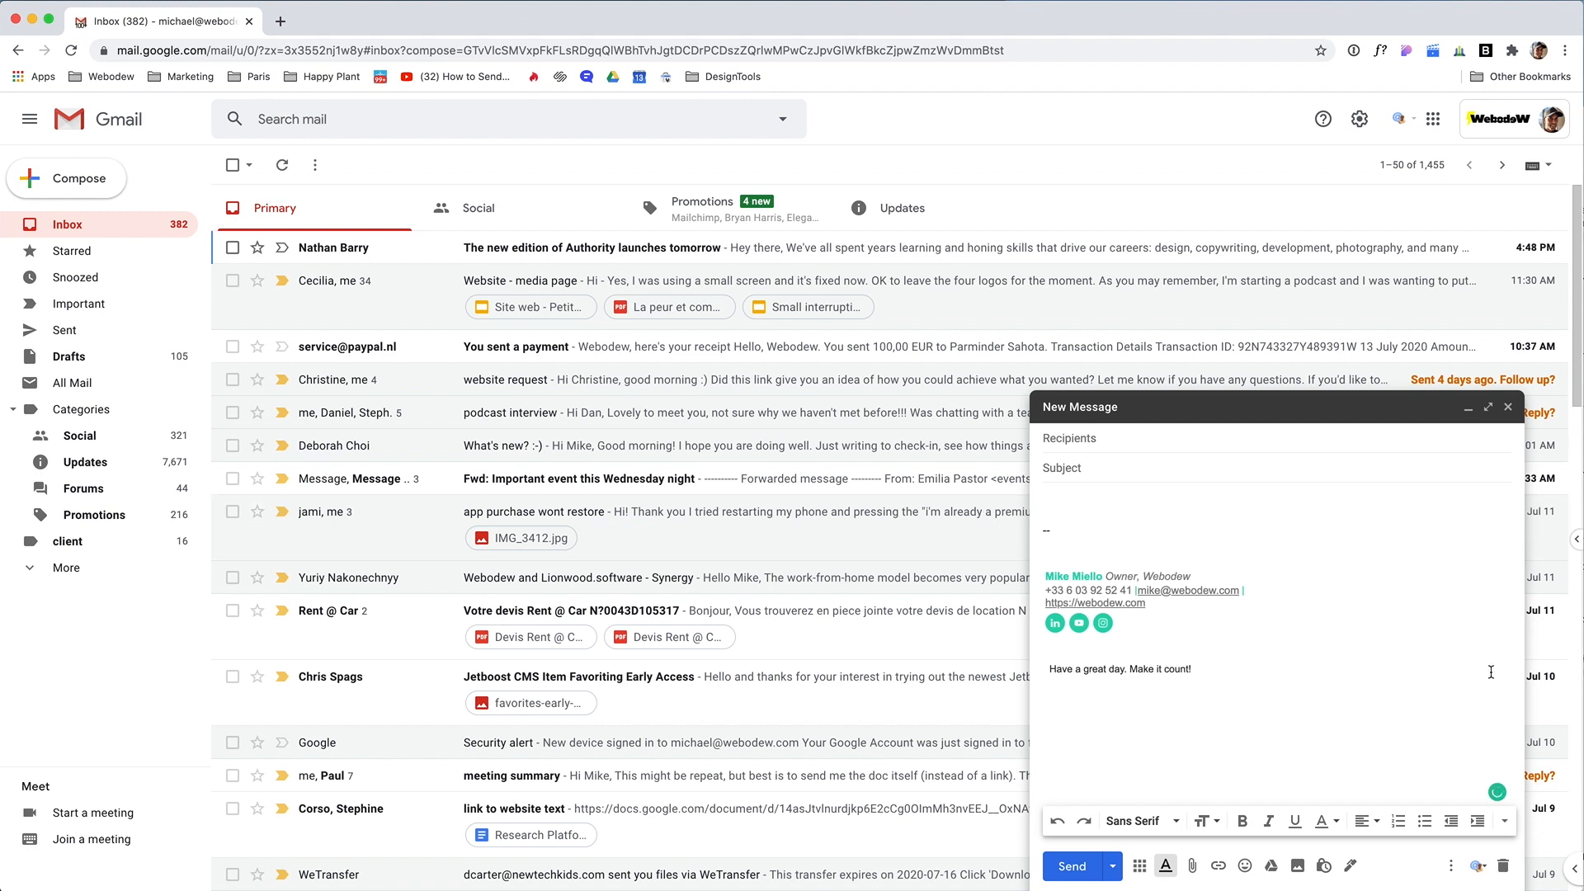
click(1450, 865)
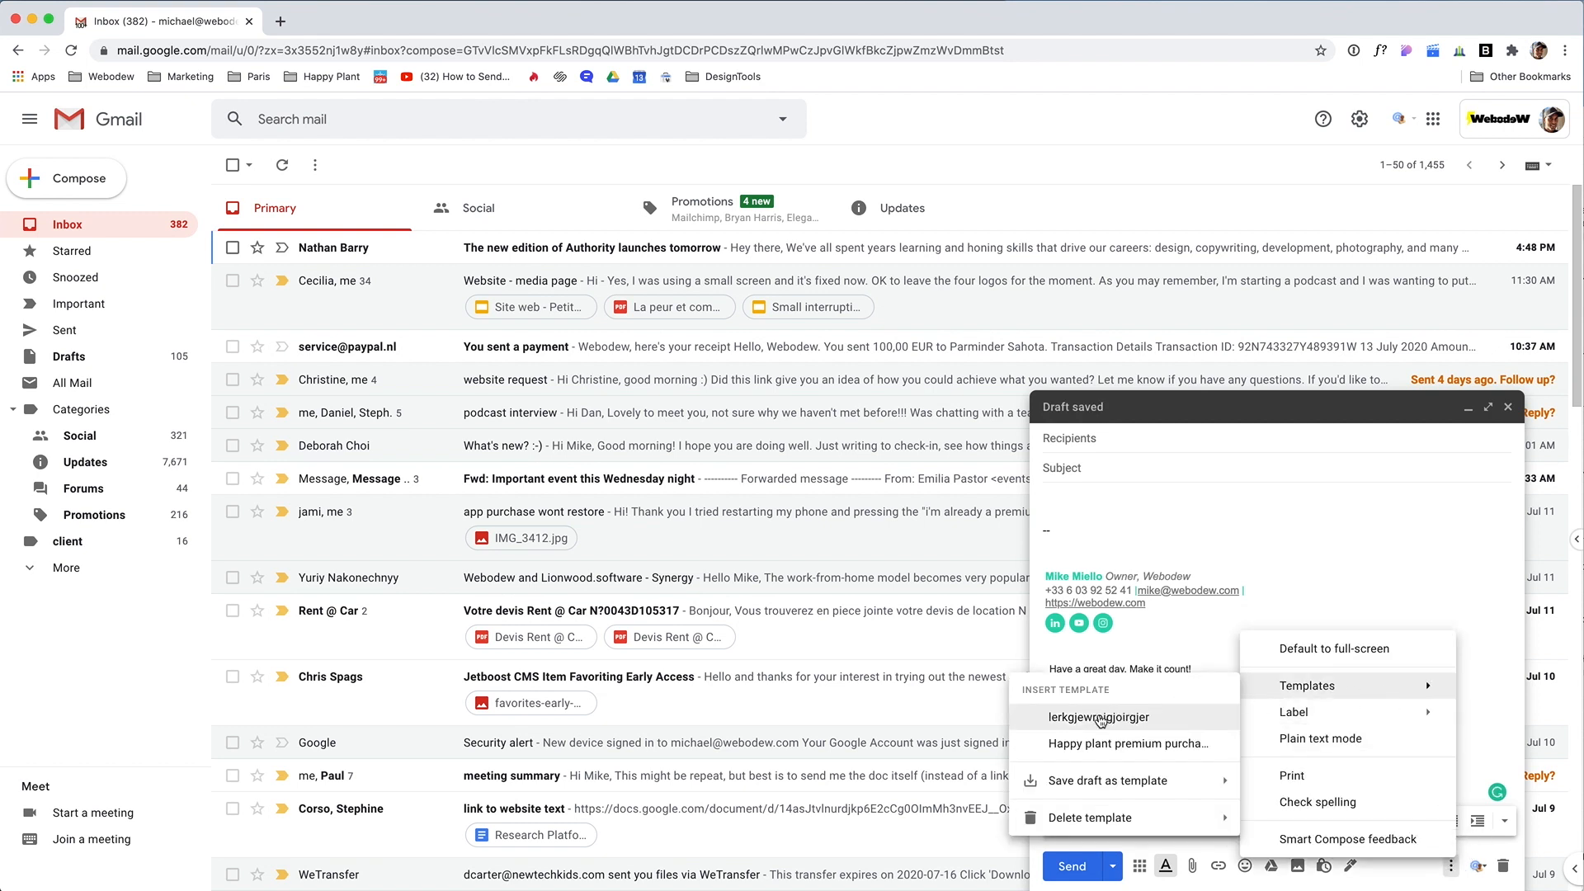
click(1099, 717)
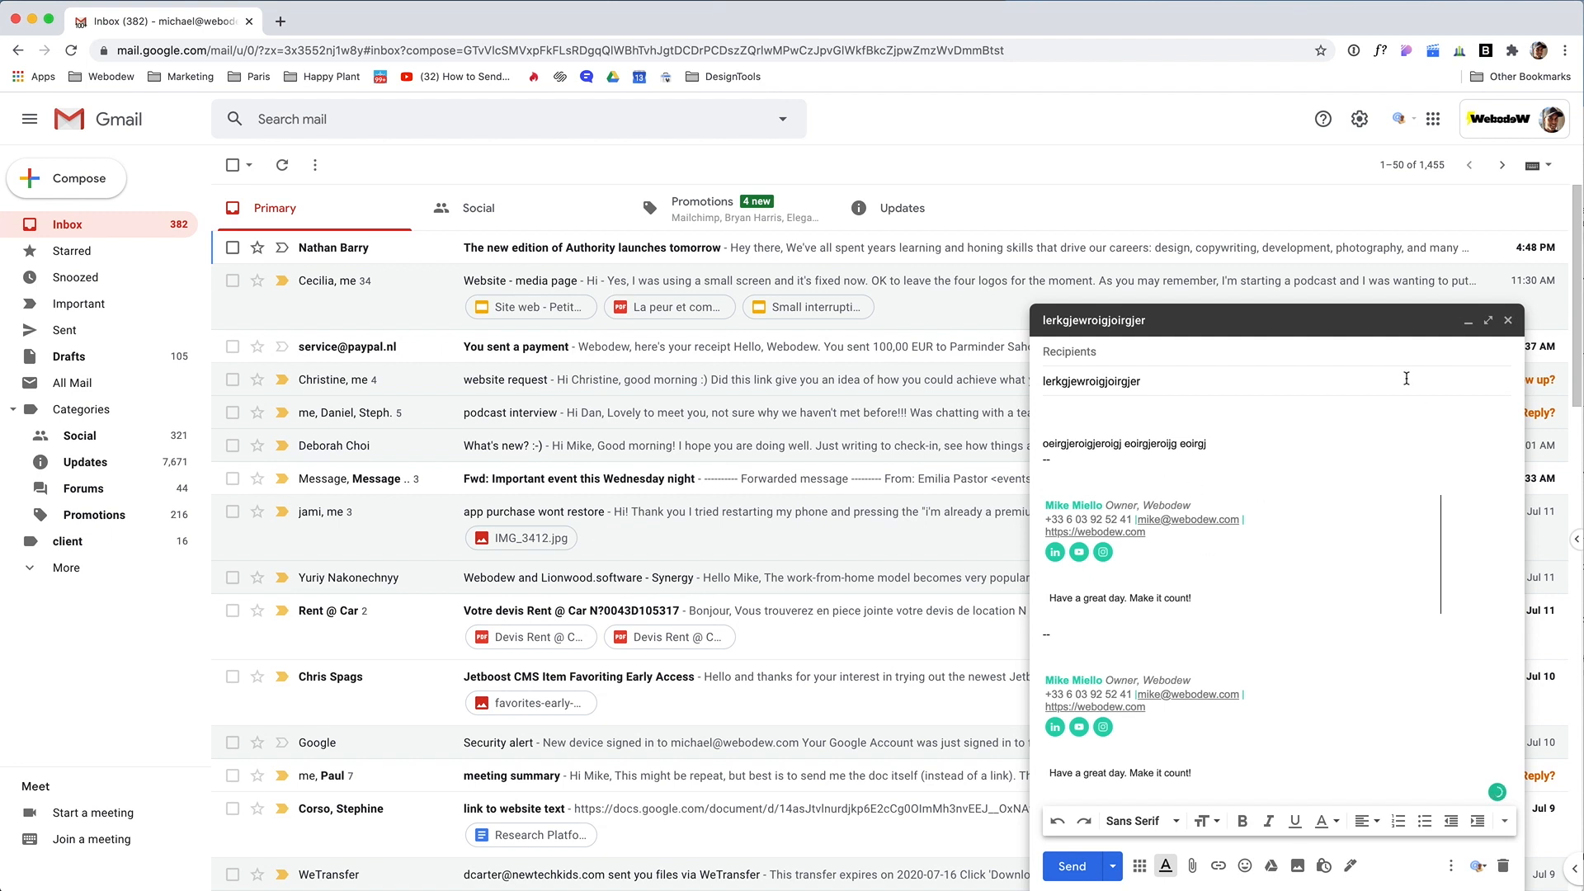
Step: Delete the inserted body text and both signature blocks, leaving only the subject
drag(1252, 607, 1043, 441)
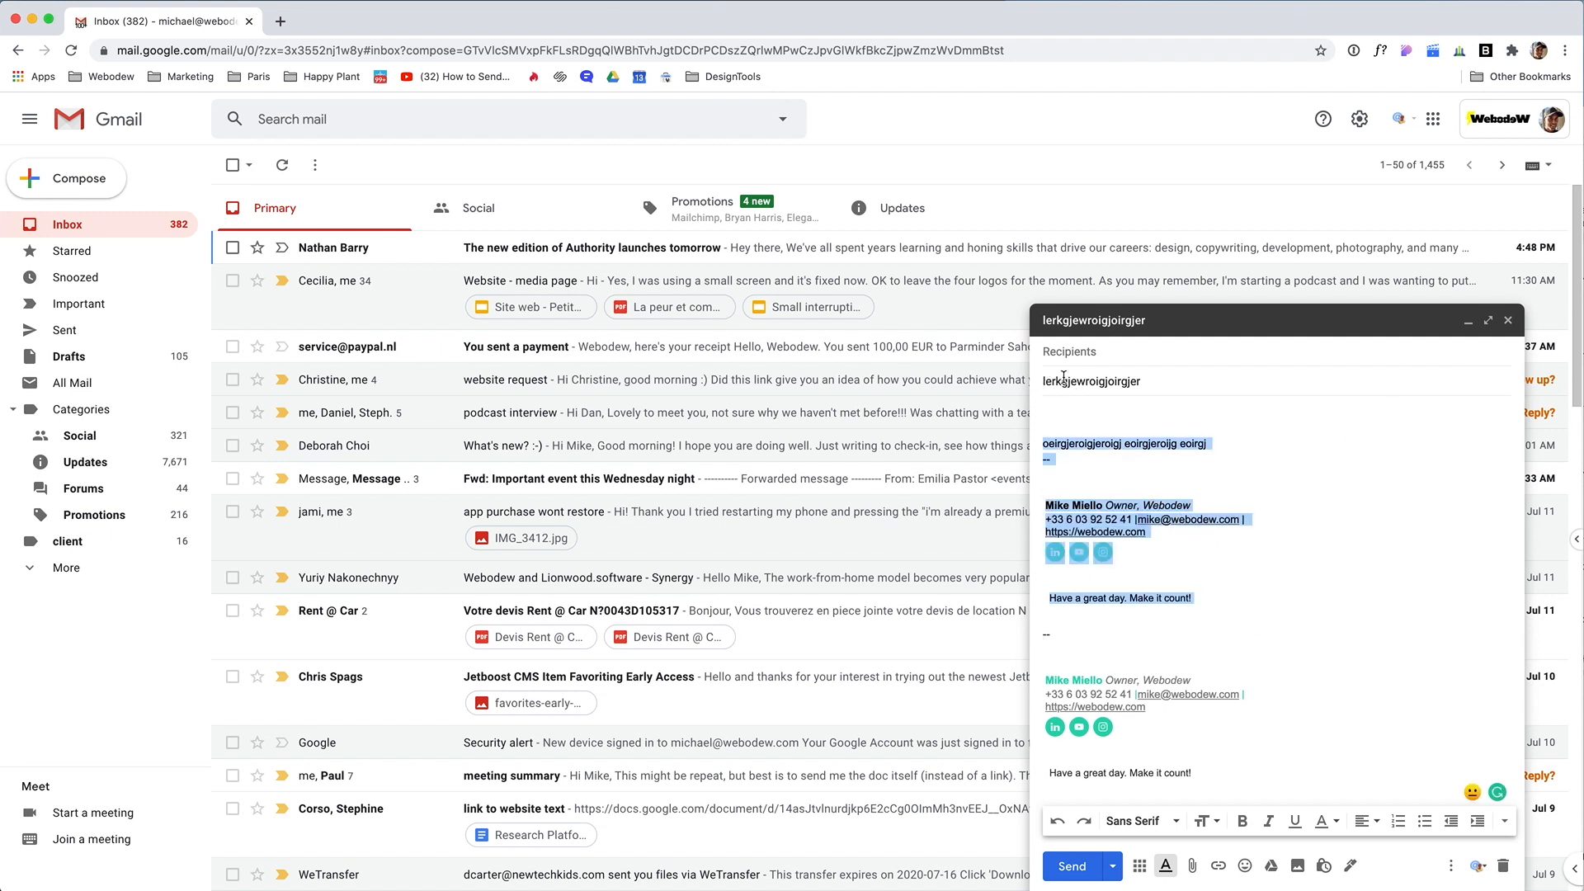
key(BackSpace)
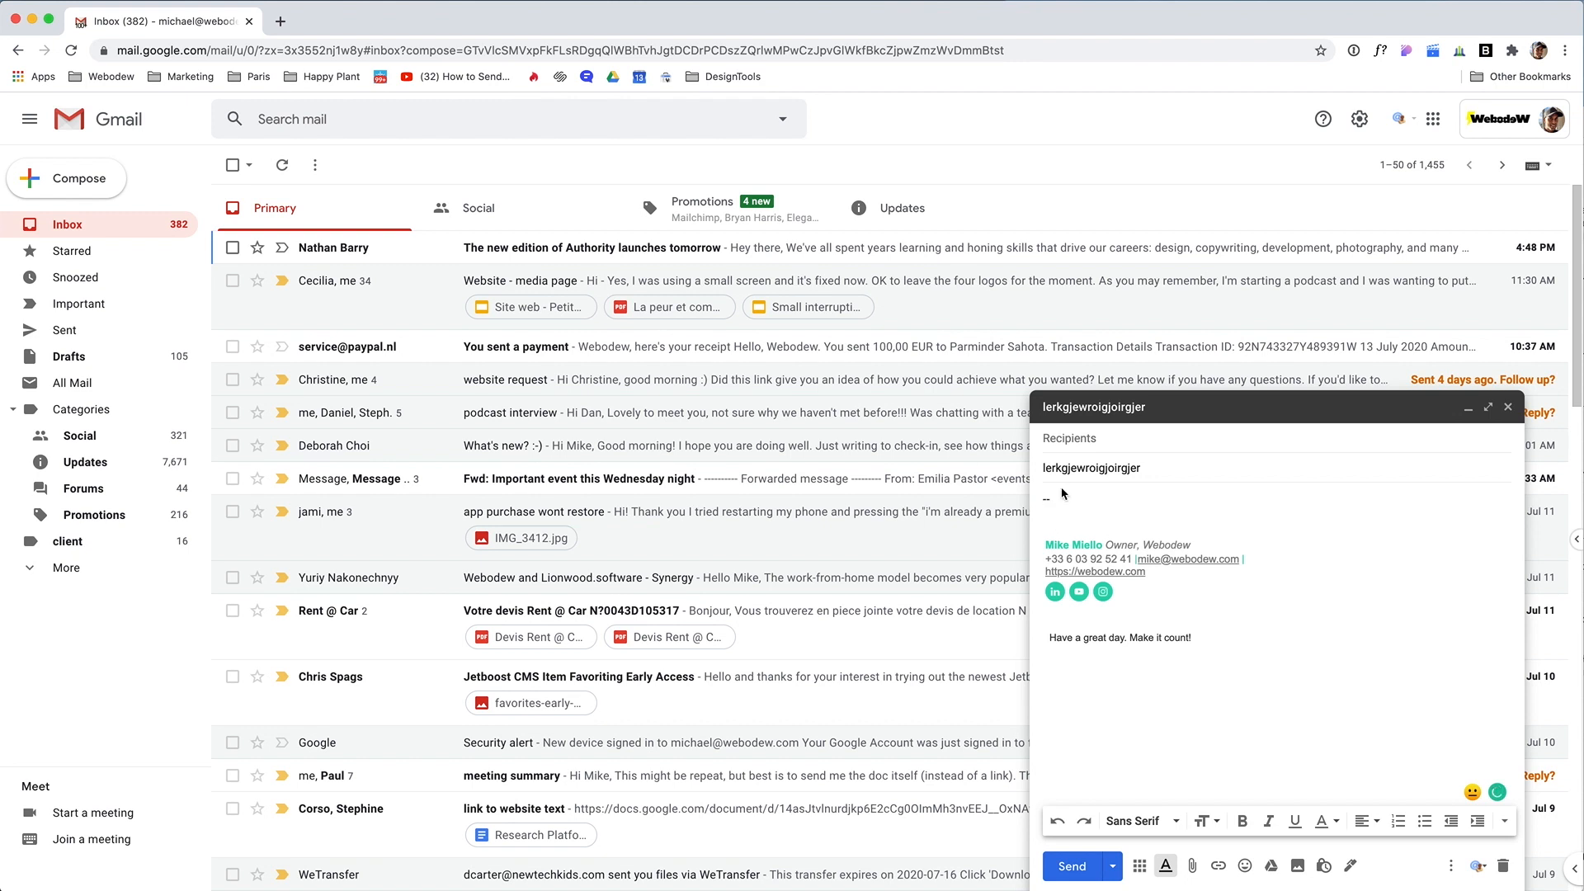
key(ctrl+a)
key(BackSpace)
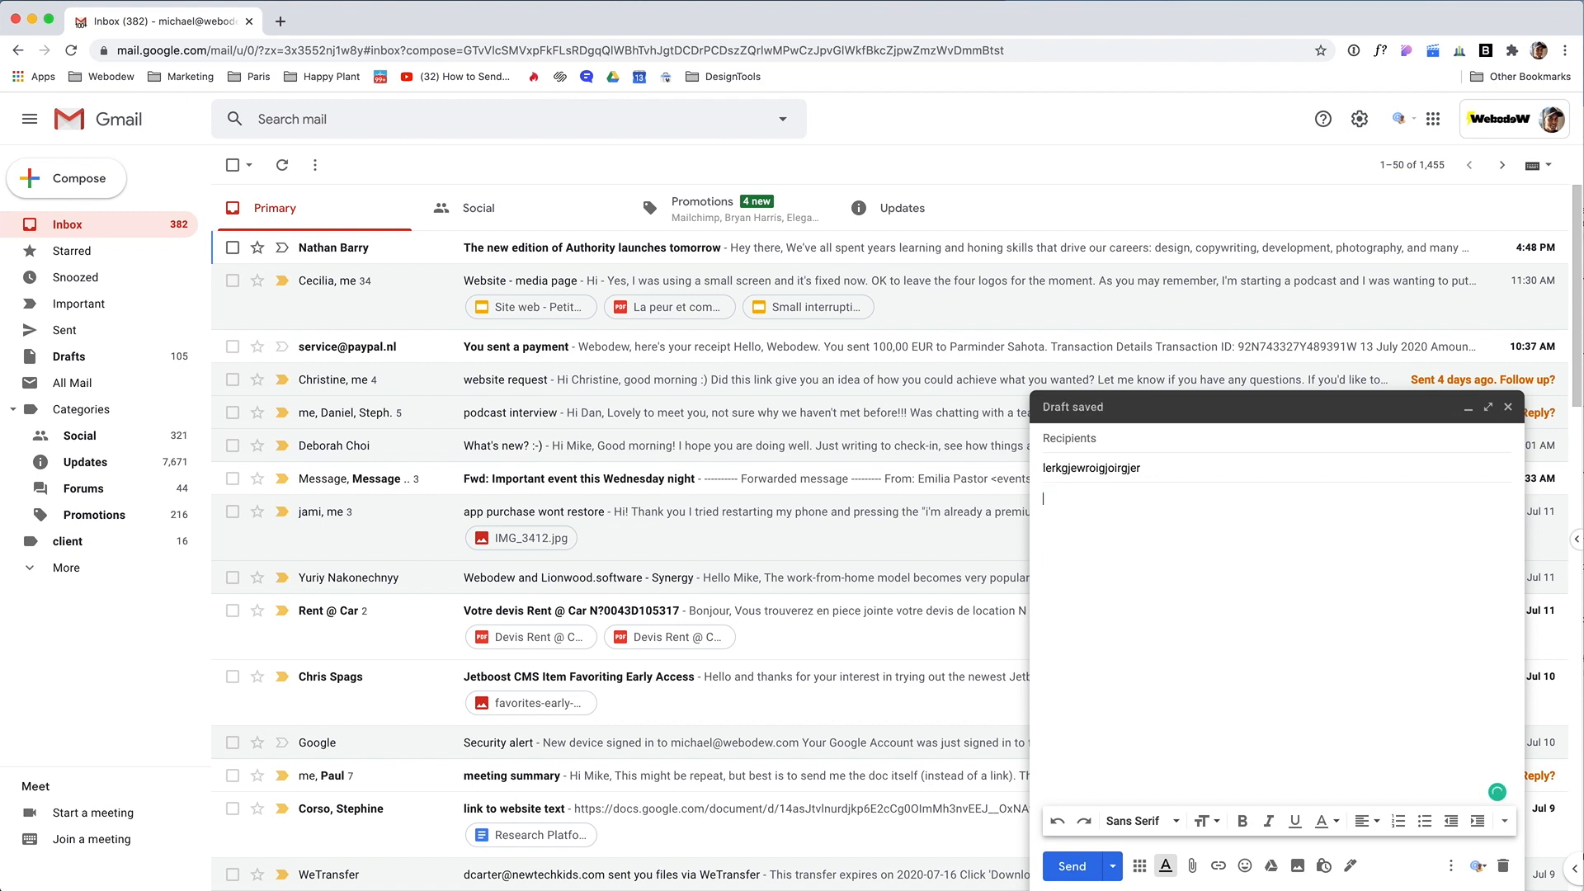
Step: Insert the Happy Plant premium purchase template into the message body
click(1452, 865)
mouse_move(1336, 686)
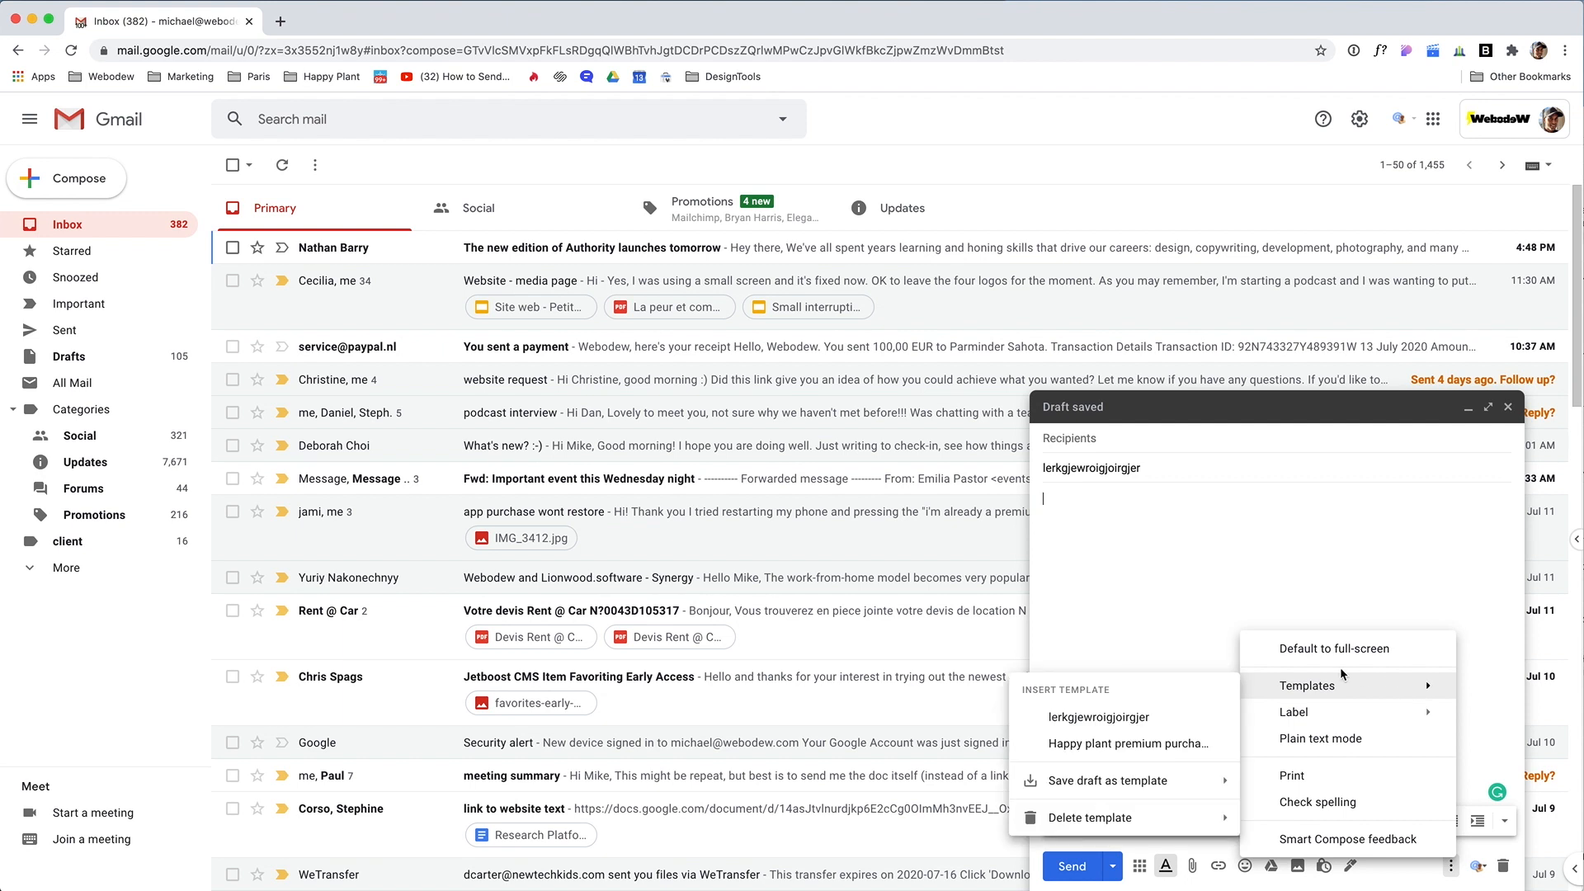
click(1154, 744)
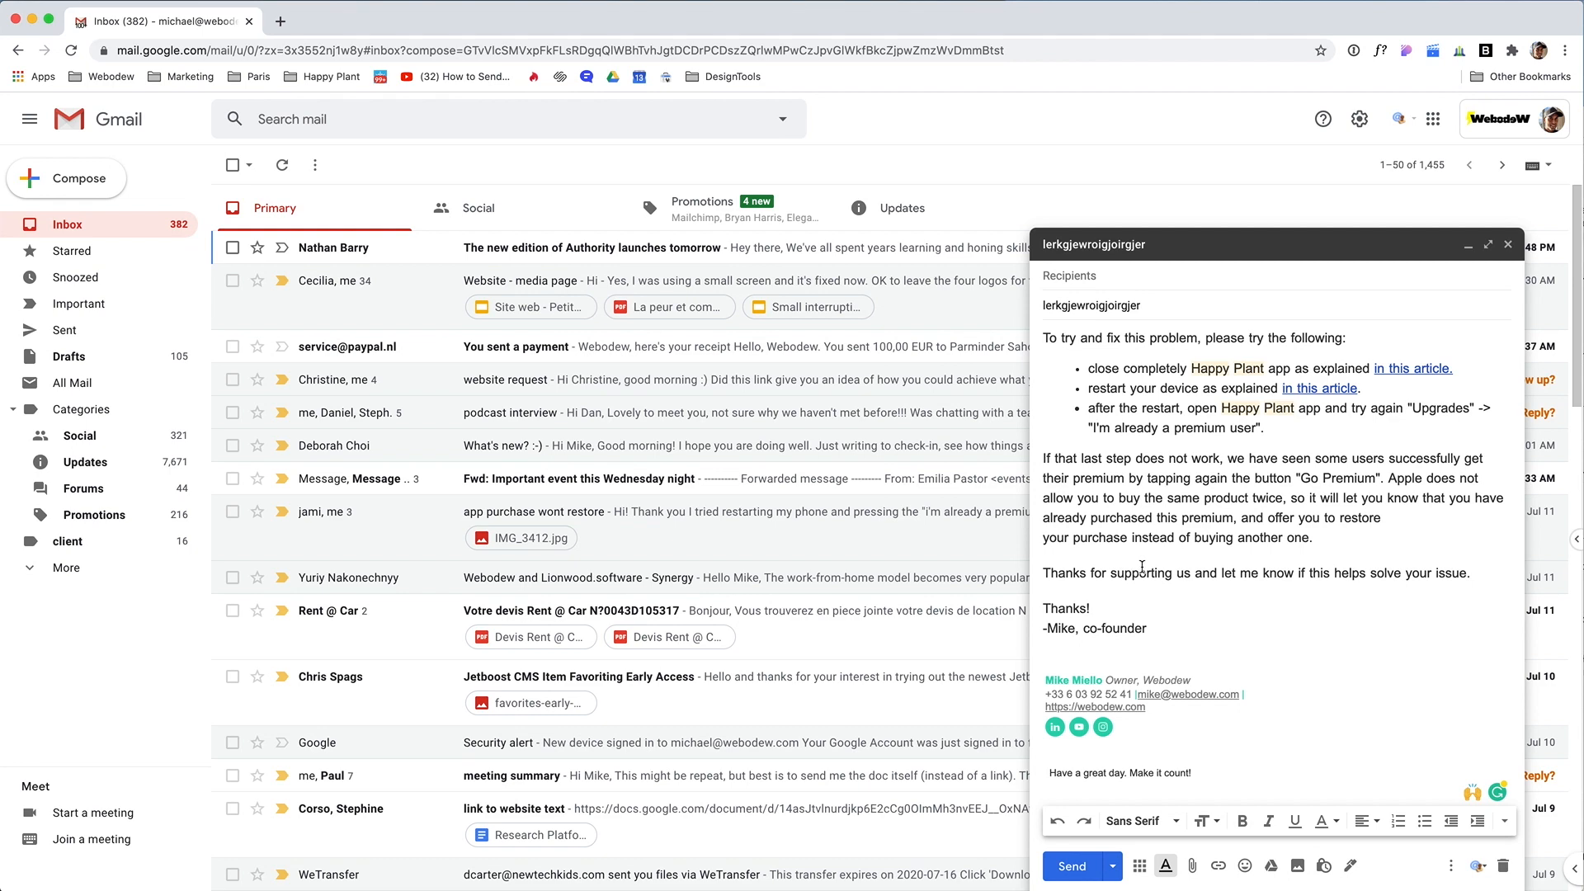
click(1450, 865)
mouse_move(1306, 685)
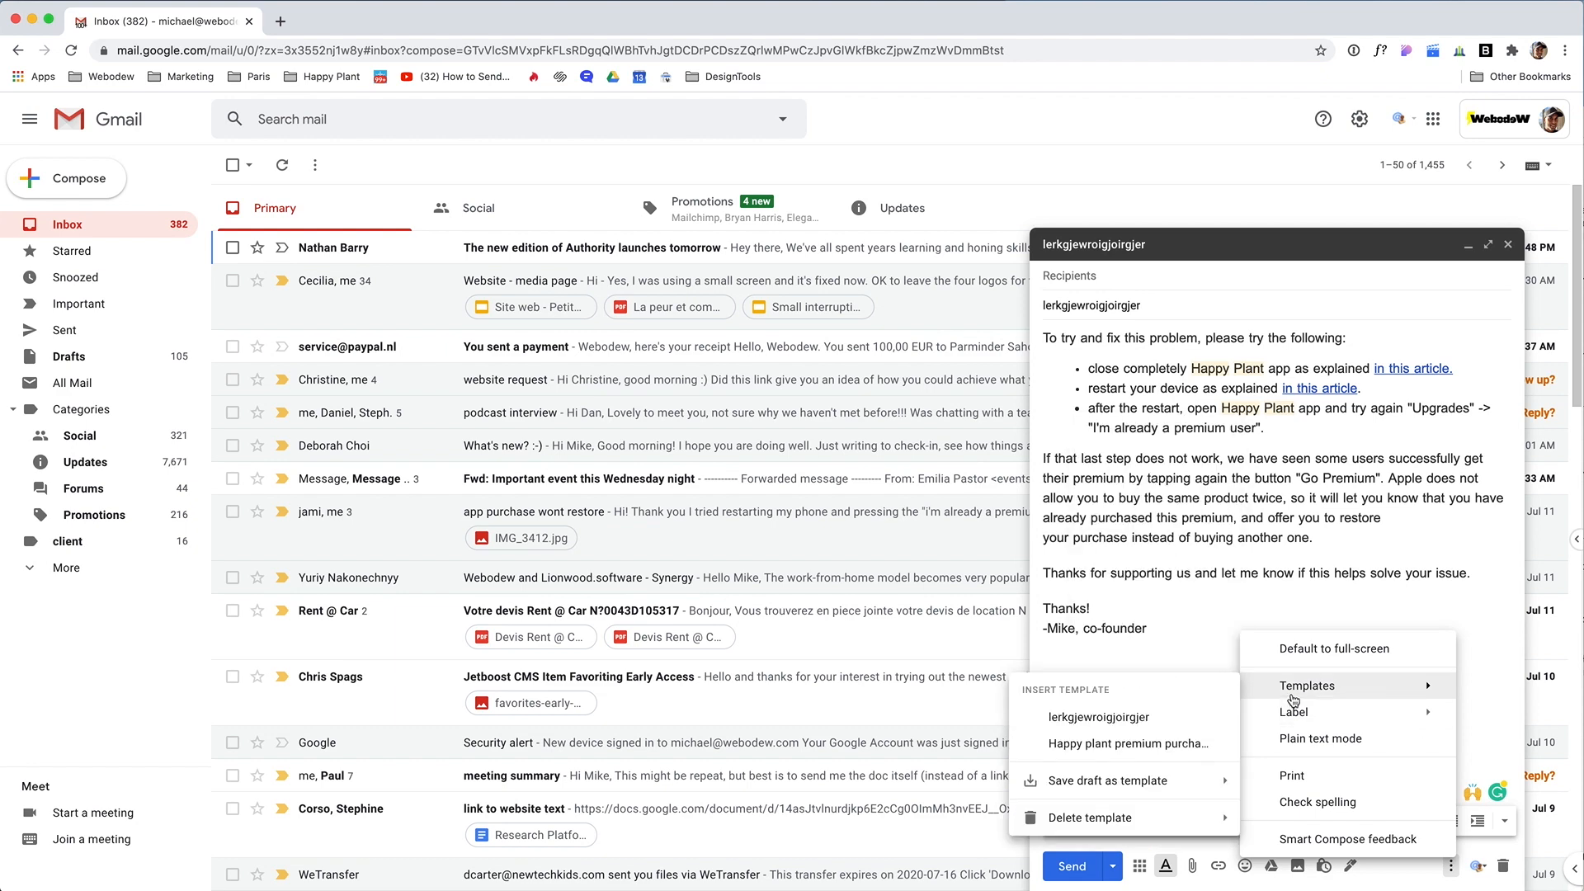
click(1279, 223)
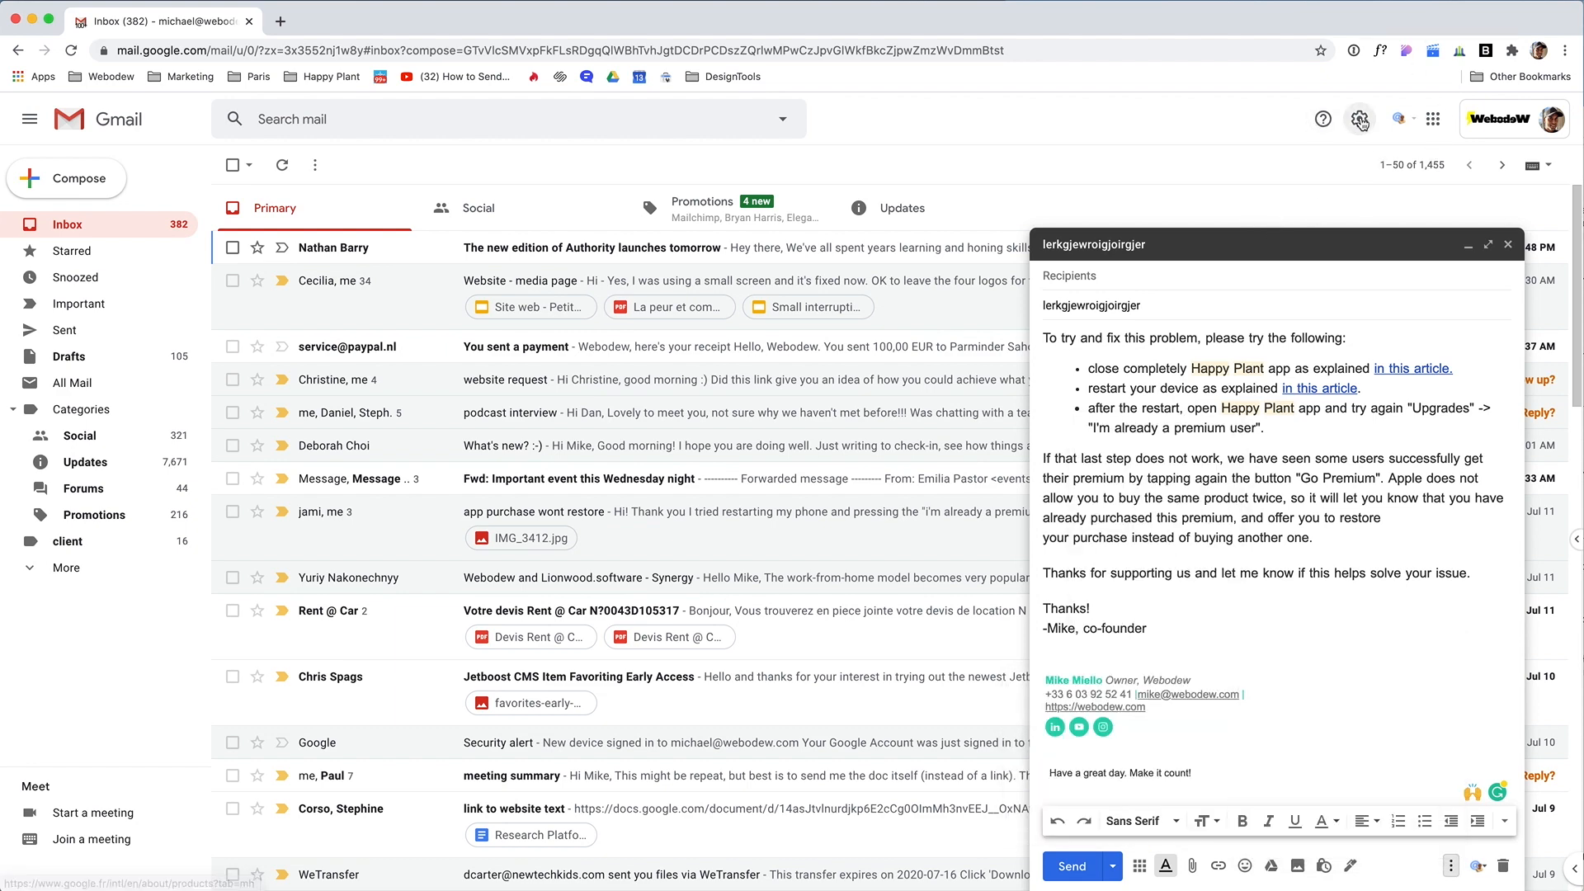